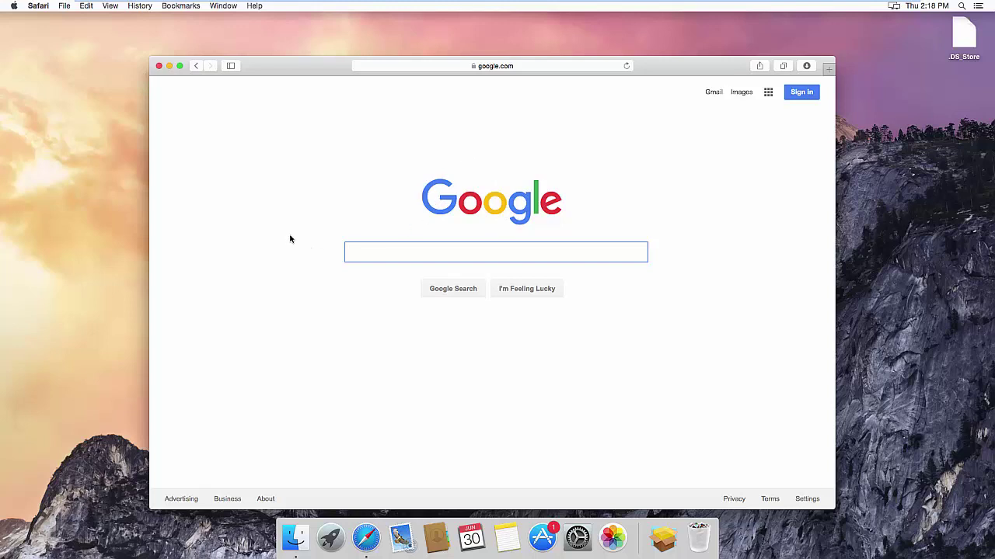
Check the installed OS X version in the Mac's system overview, and close the overview.
left_click(14, 6)
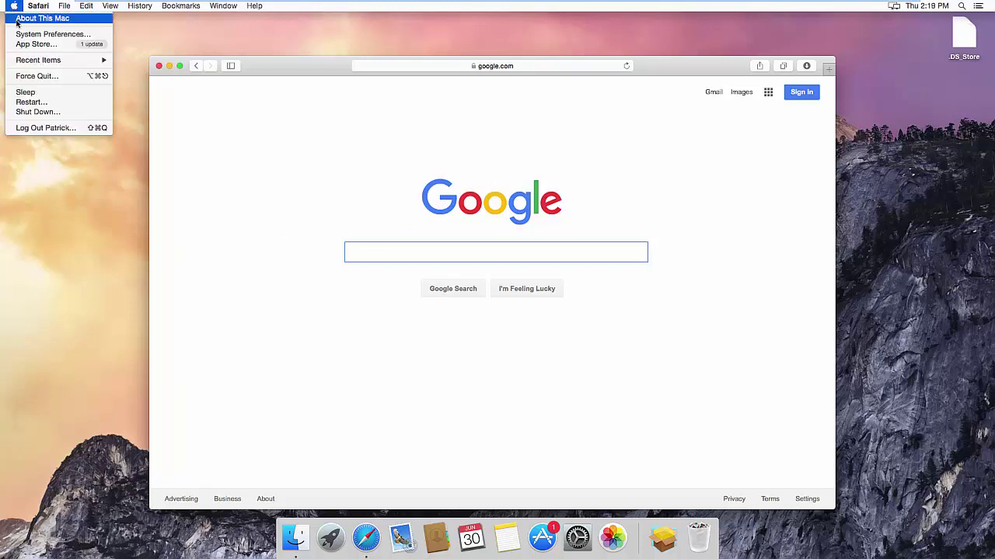
left_click(20, 18)
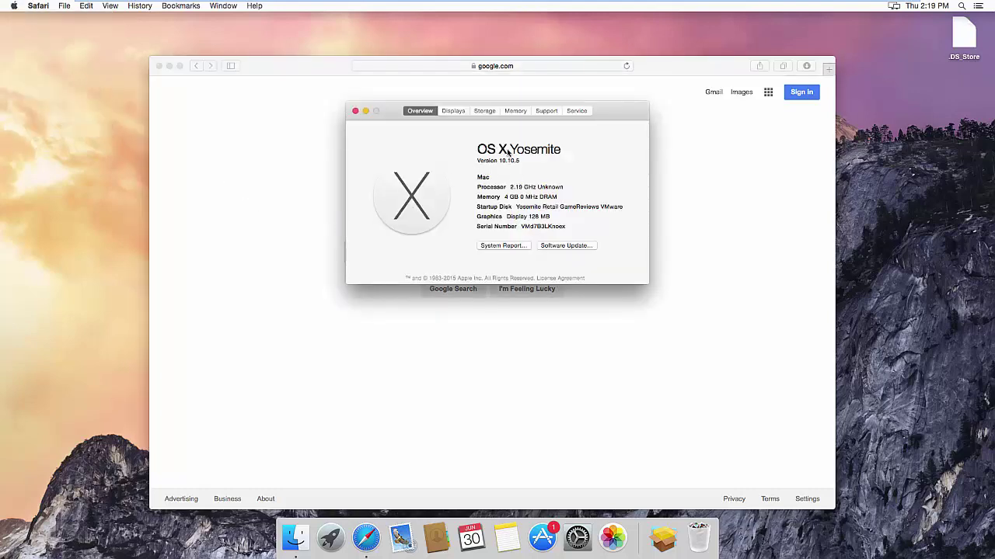
left_click(354, 112)
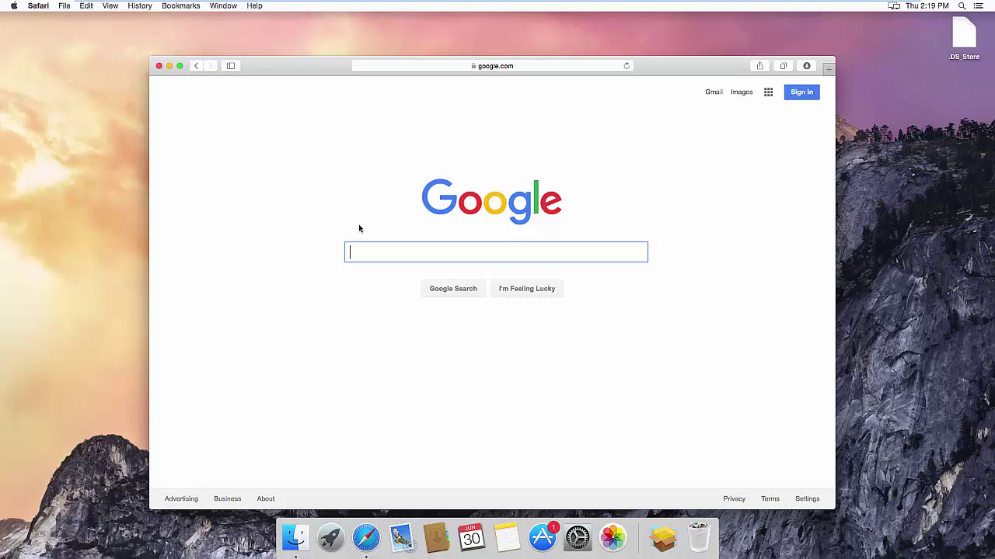
Search Google for "kyocera document solutions america" and open the Download Center on the company's US website.
type("ky")
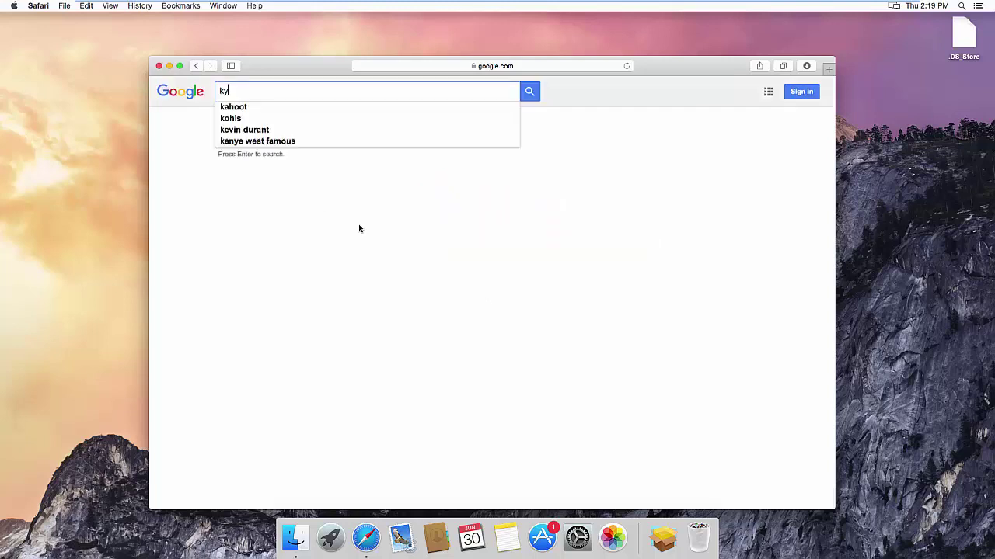
type("ocera document solutions america")
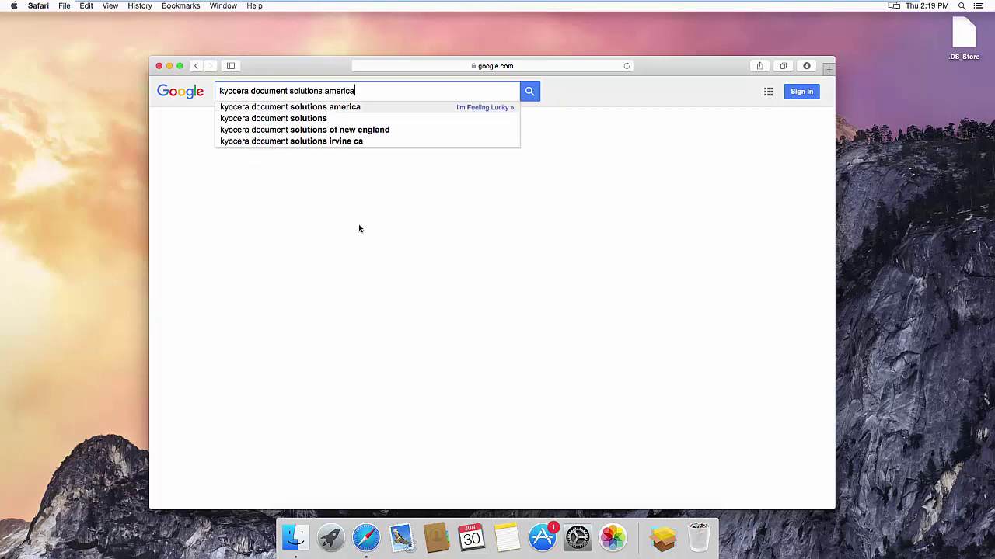
key("Return")
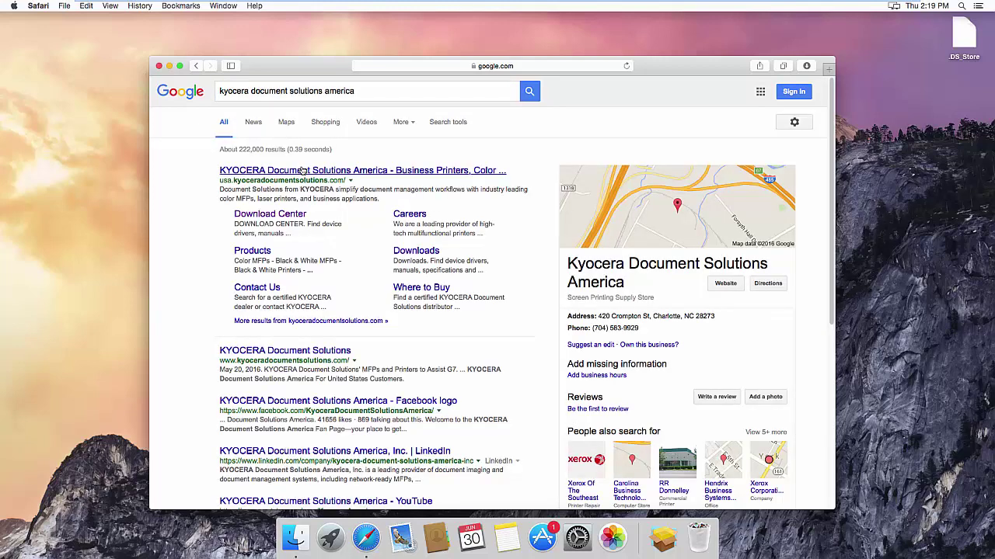
left_click(303, 170)
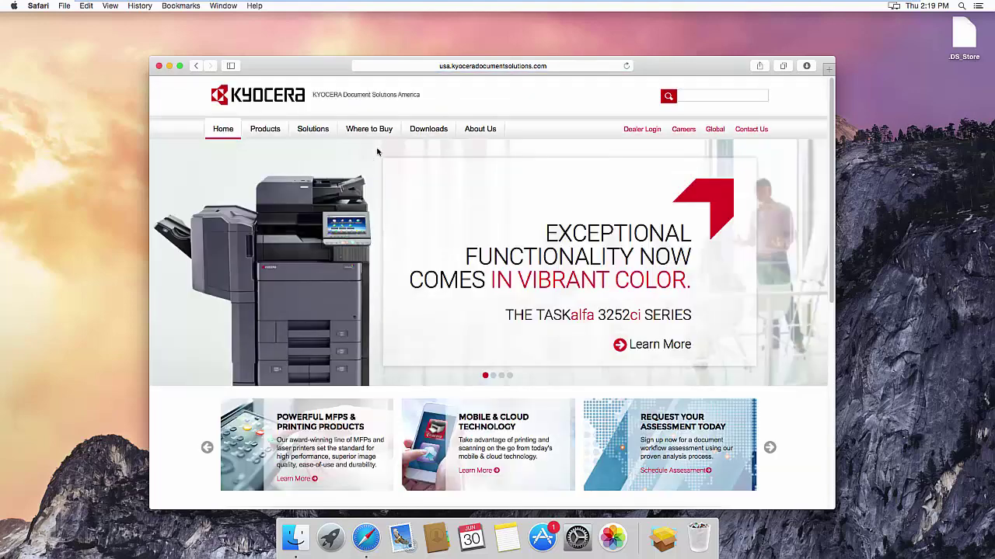
mouse_move(418, 136)
left_click(422, 159)
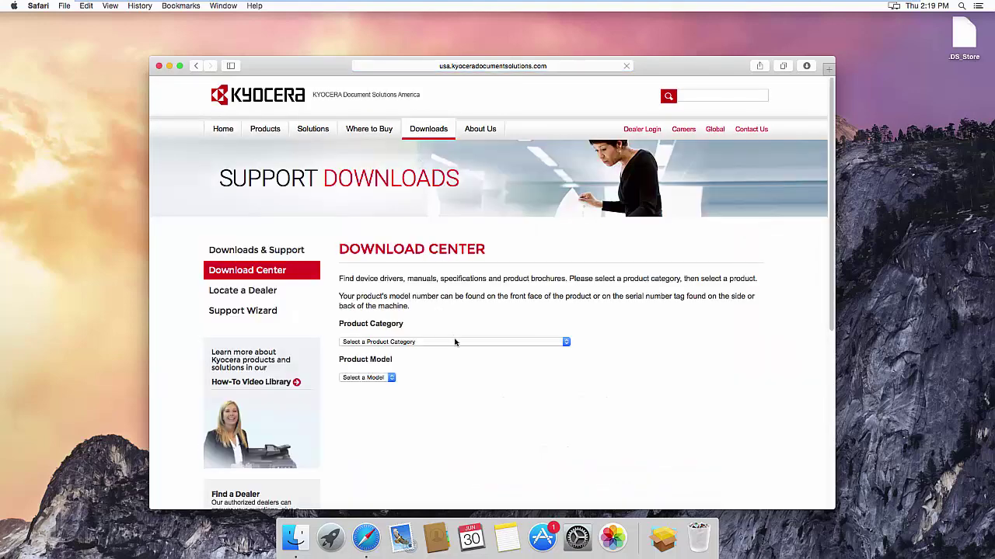
Set the product category to Color Copier/MFP | COLOR MULTIFUNCTIONAL PRODUCTS and the product model to TASKalfa 406ci.
left_click(455, 342)
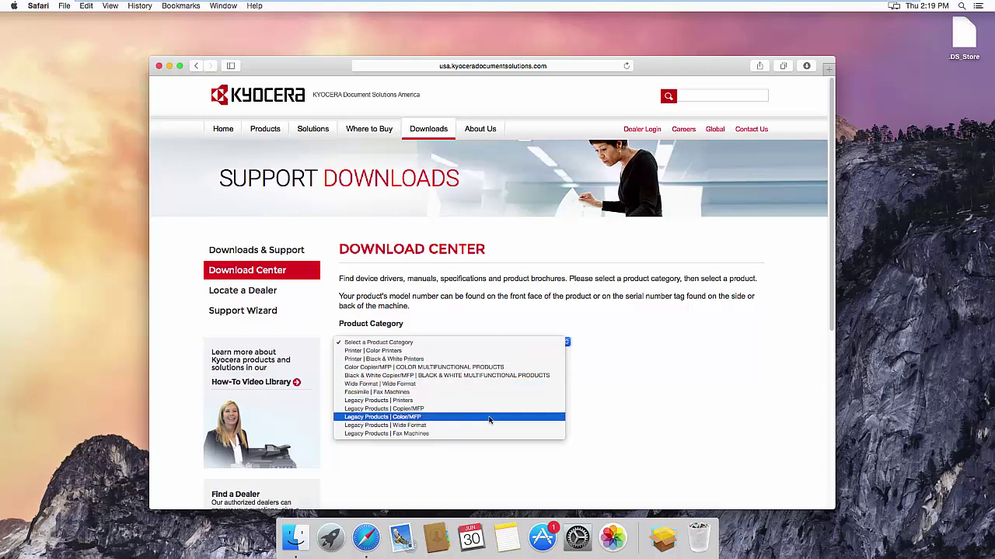
left_click(414, 367)
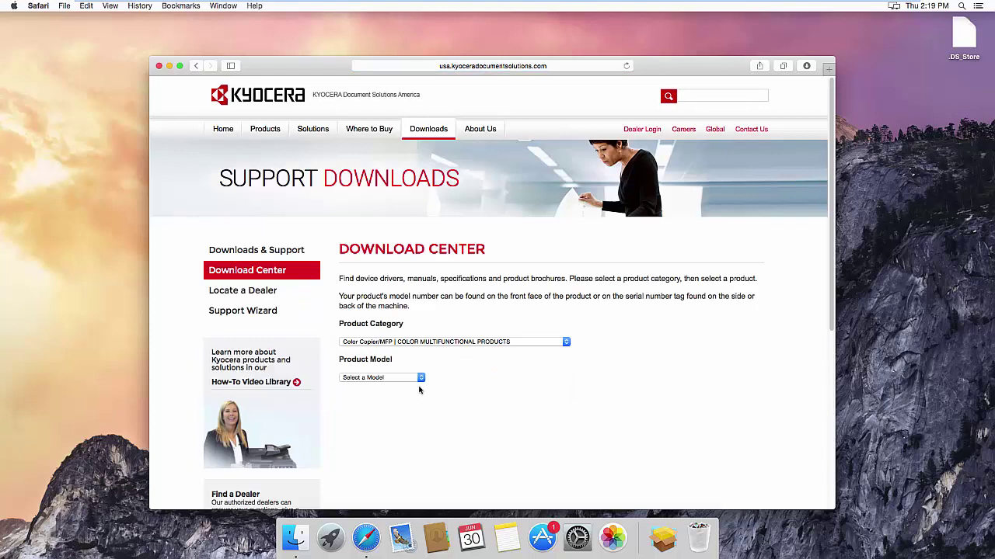
left_click(420, 381)
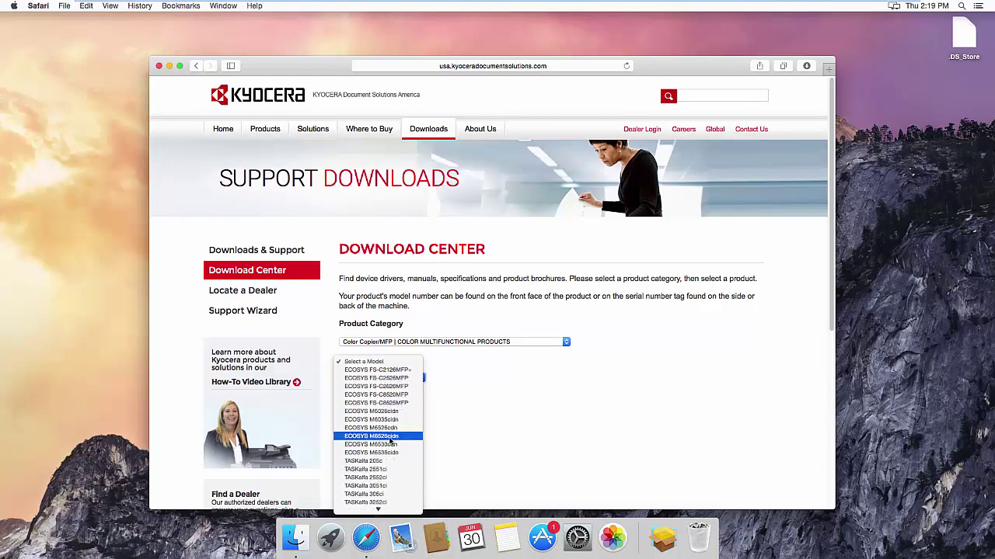
left_click(383, 483)
Set the sub-category of the technical resources to Print Drivers.
scroll(466, 419, "down", 2)
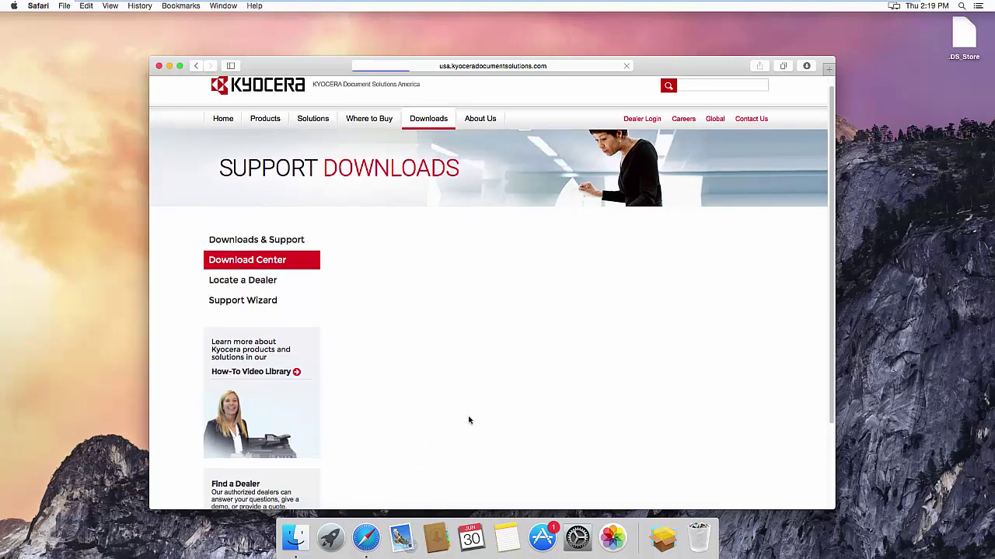
scroll(473, 406, "down", 1)
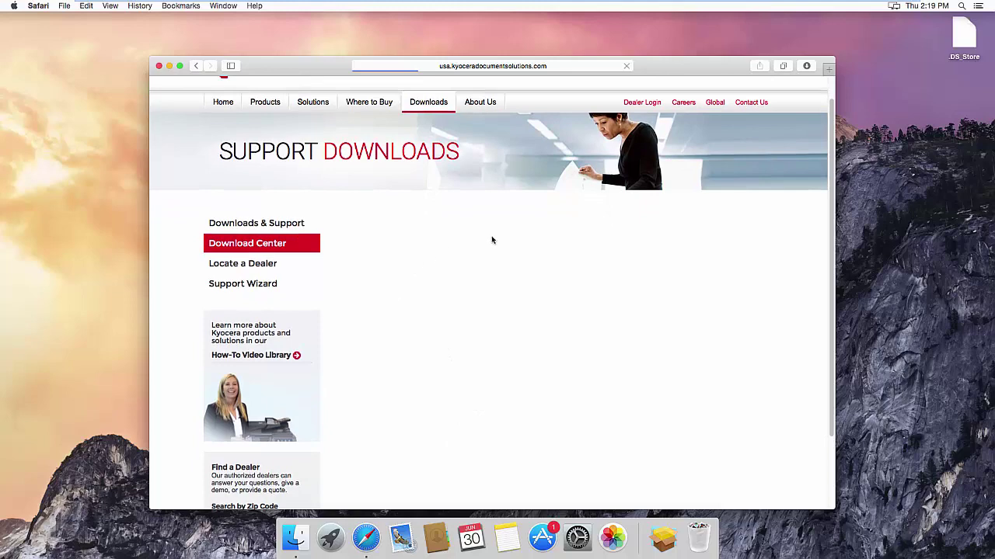
scroll(469, 381, "down", 3)
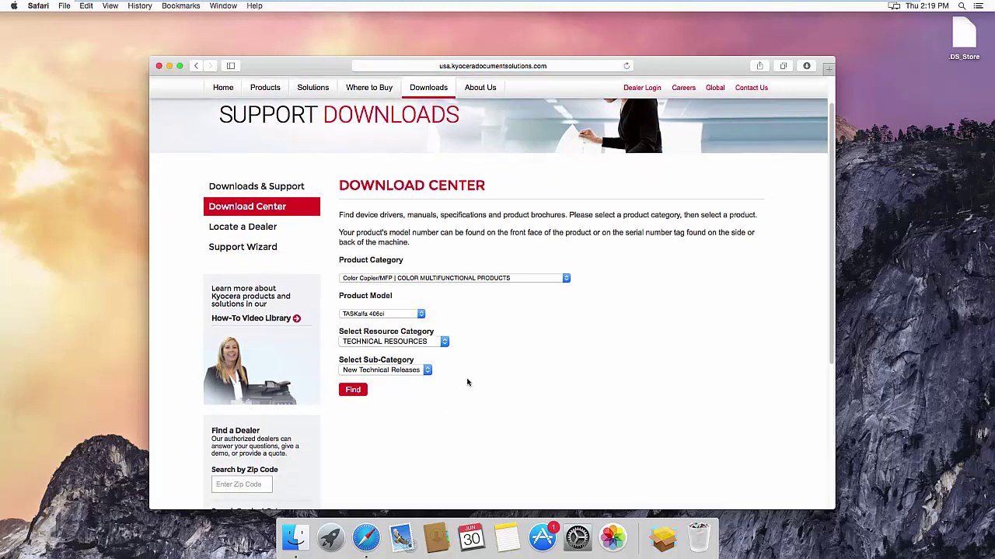
left_click(425, 372)
left_click(396, 381)
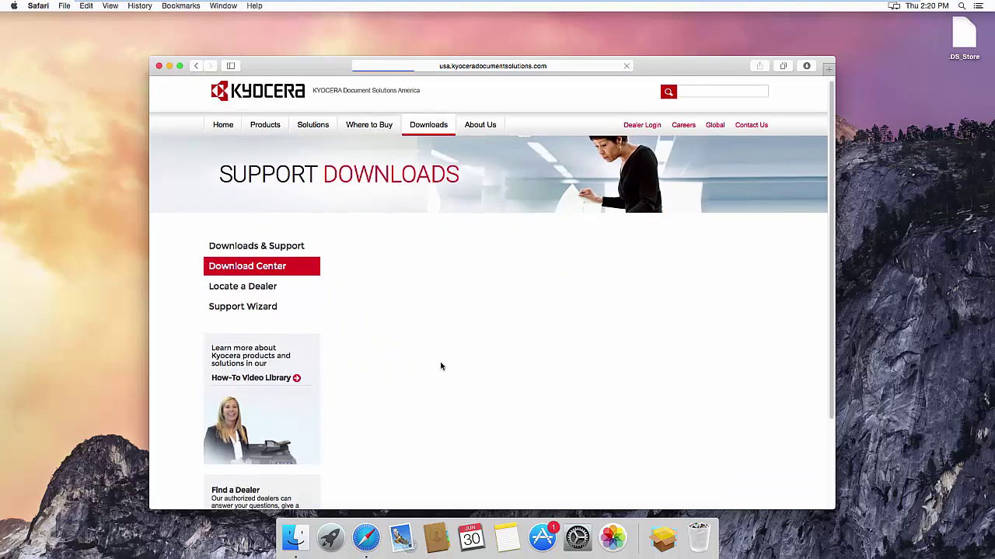
Open the resource details of the 306ci/356ci/406ci Mac Installer and review its version and supported OS X releases.
scroll(474, 352, "down", 1)
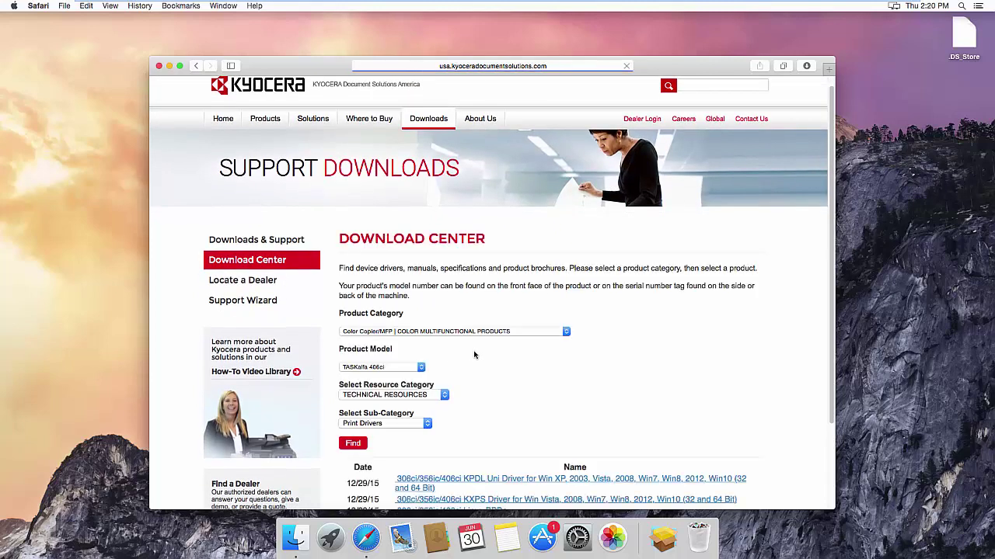
scroll(474, 355, "down", 3)
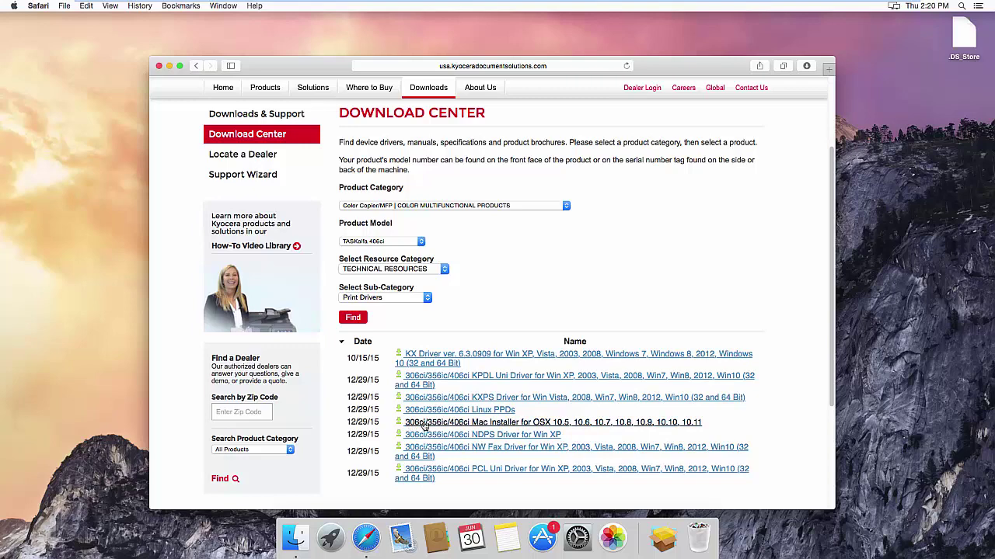
left_click(423, 424)
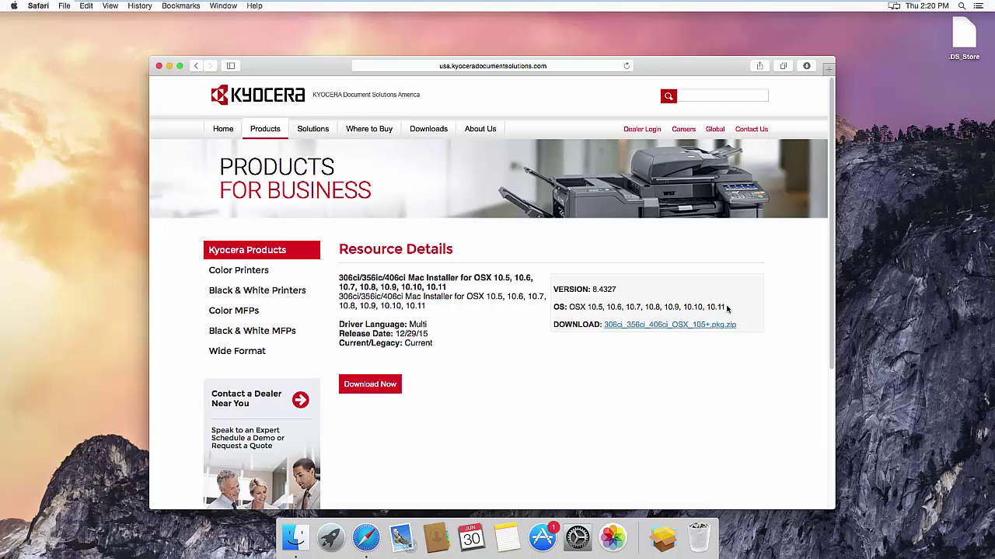
scroll(727, 308, "down", 1)
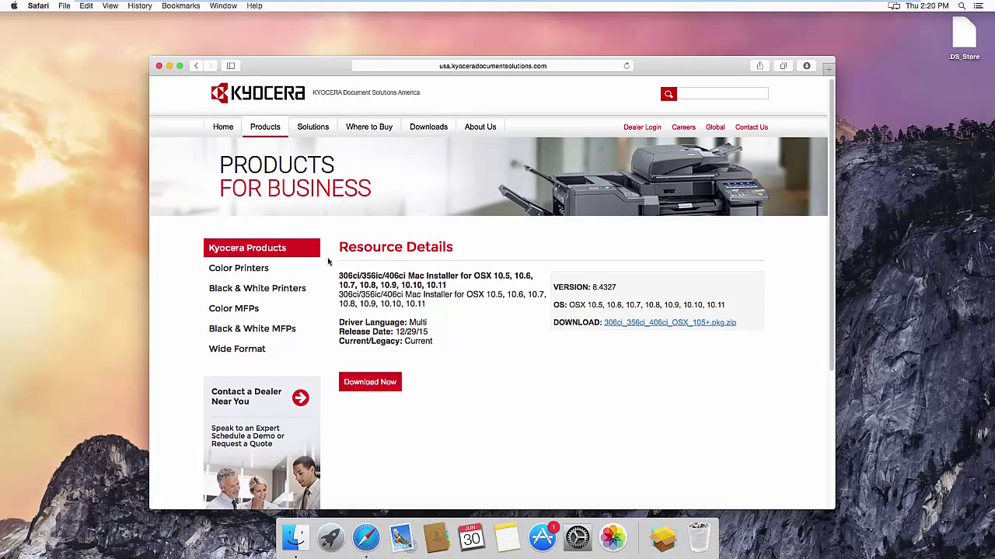
Close the browser window and launch the 306ci_356ci_406ci_OSX_105+.pkg installer from the downloaded files.
left_click(159, 66)
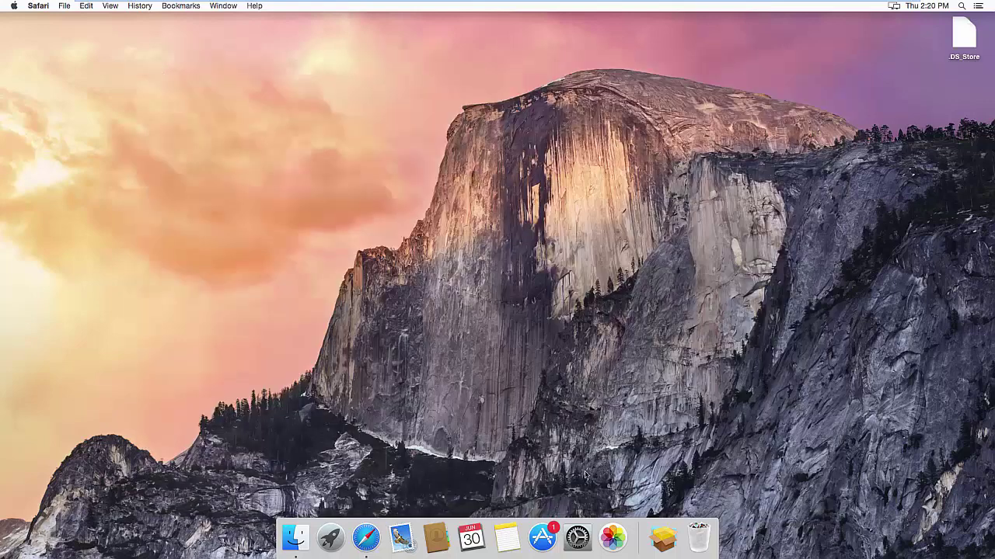
left_click(663, 536)
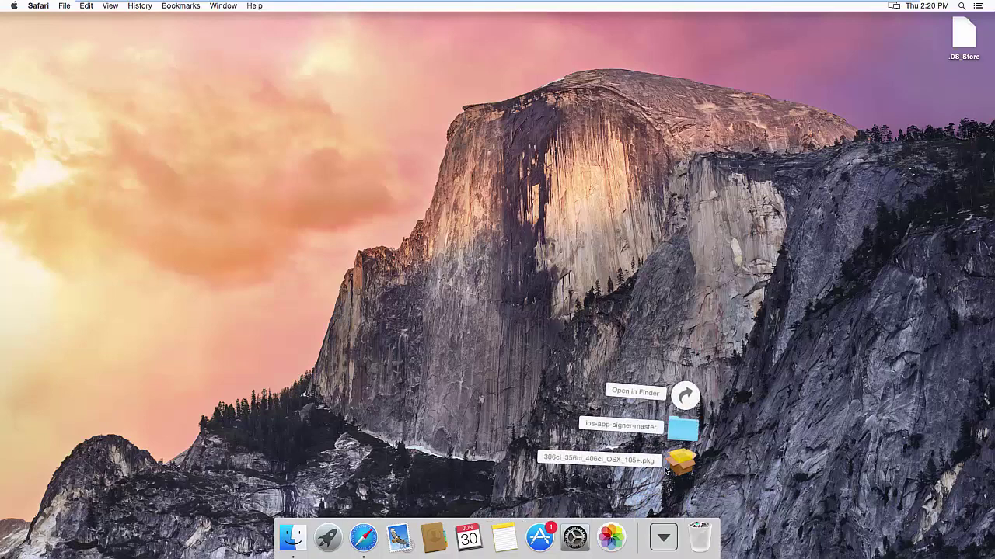
left_click(679, 463)
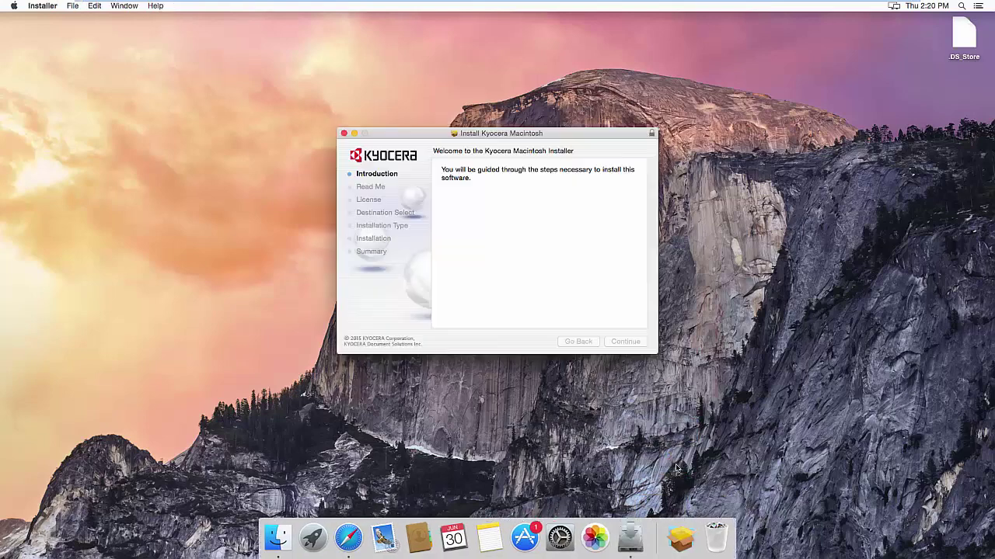
Proceed through the Kyocera installer's introduction and read-me, and agree to the software license.
left_click(622, 342)
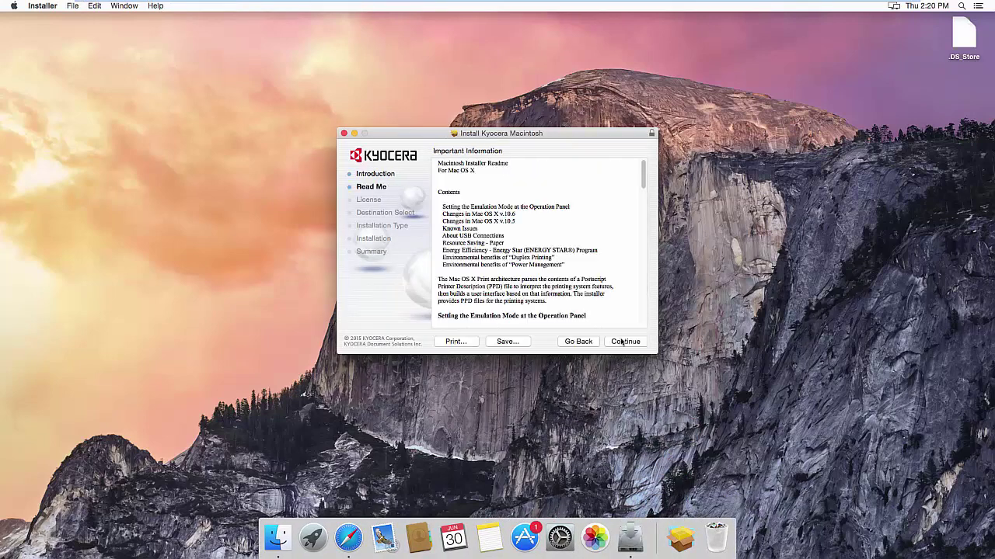
left_click(622, 342)
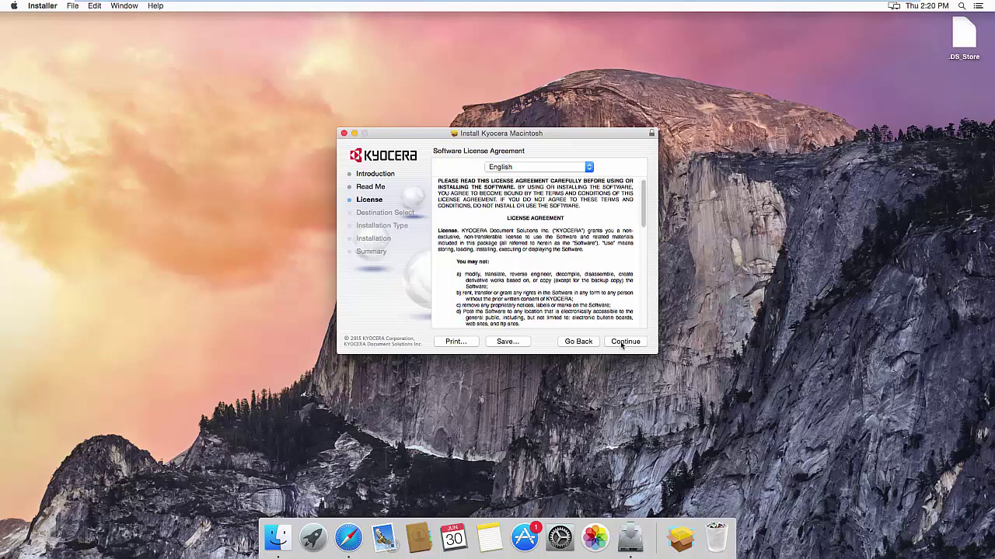
left_click(622, 342)
left_click(600, 218)
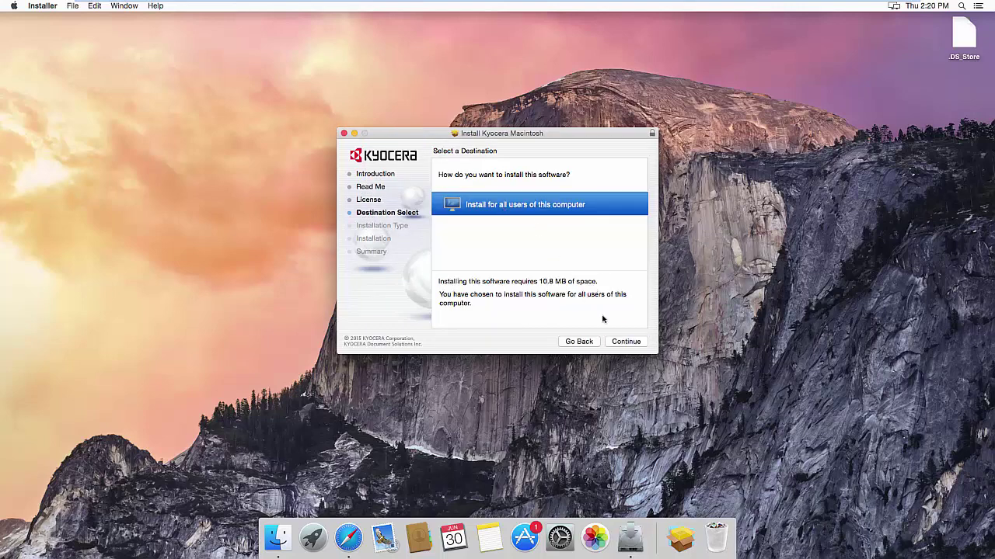
Run the standard installation for all users, authorize it with the account password, and close the finished installer.
left_click(622, 345)
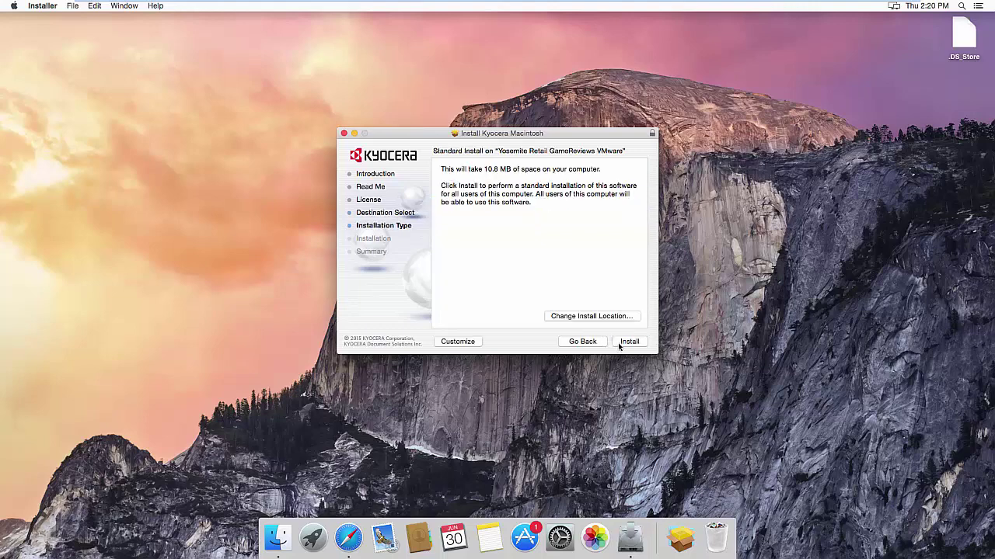
left_click(626, 344)
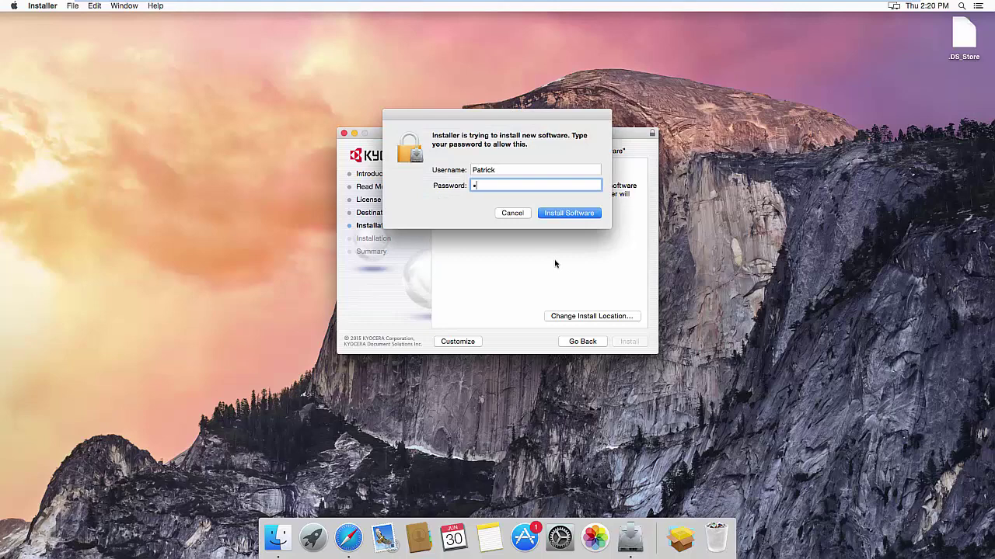
key("Return")
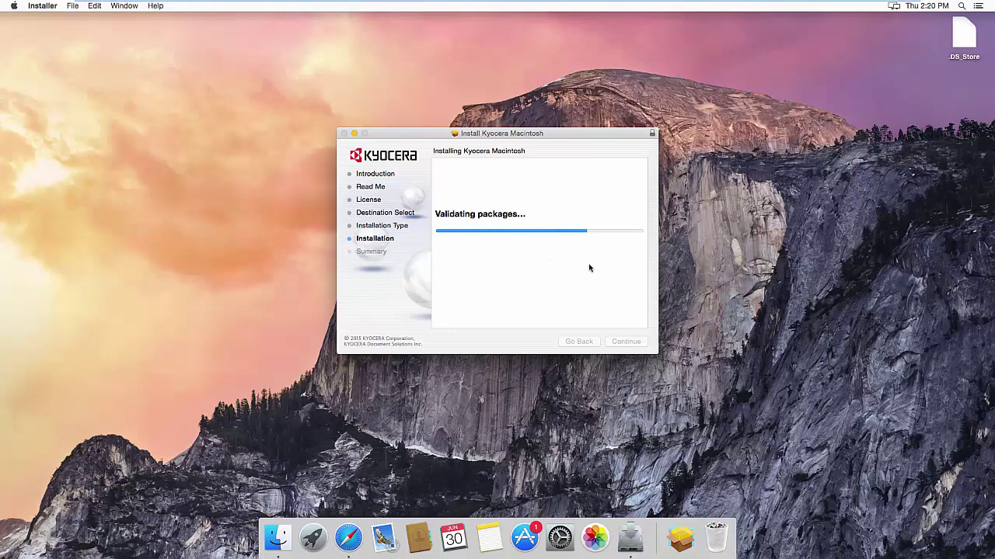
left_click(630, 342)
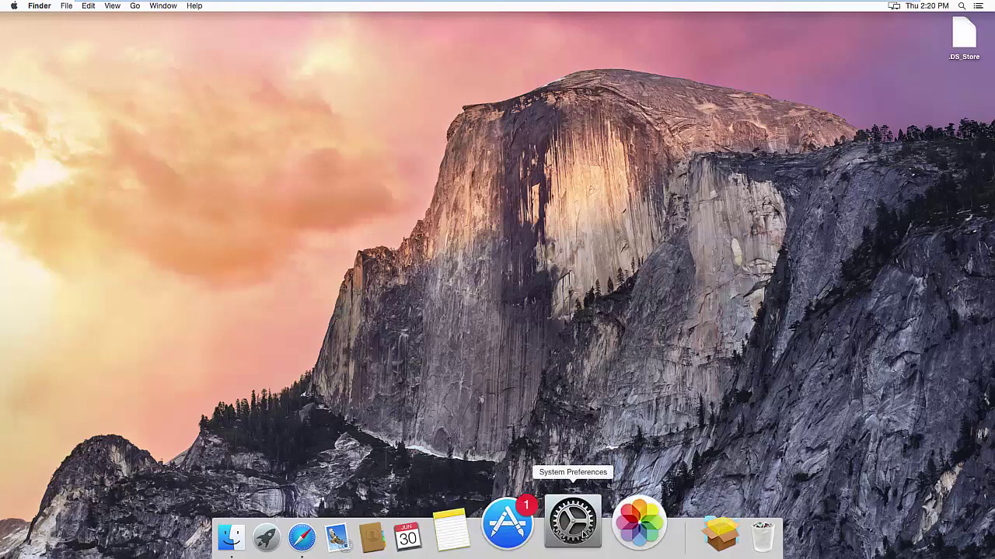
Open the Printers & Scanners settings in System Preferences and start adding a new printer.
left_click(583, 534)
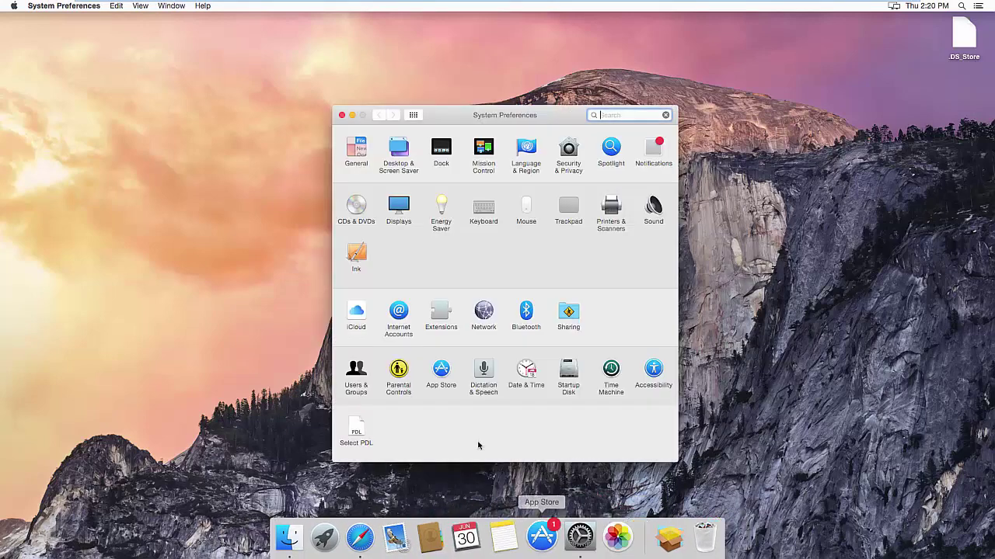
left_click(611, 211)
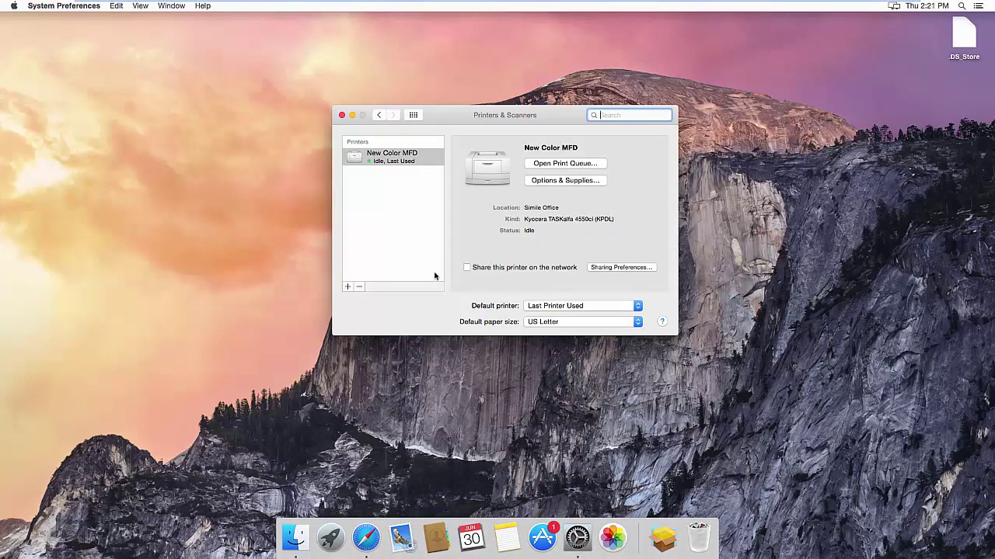
left_click(347, 287)
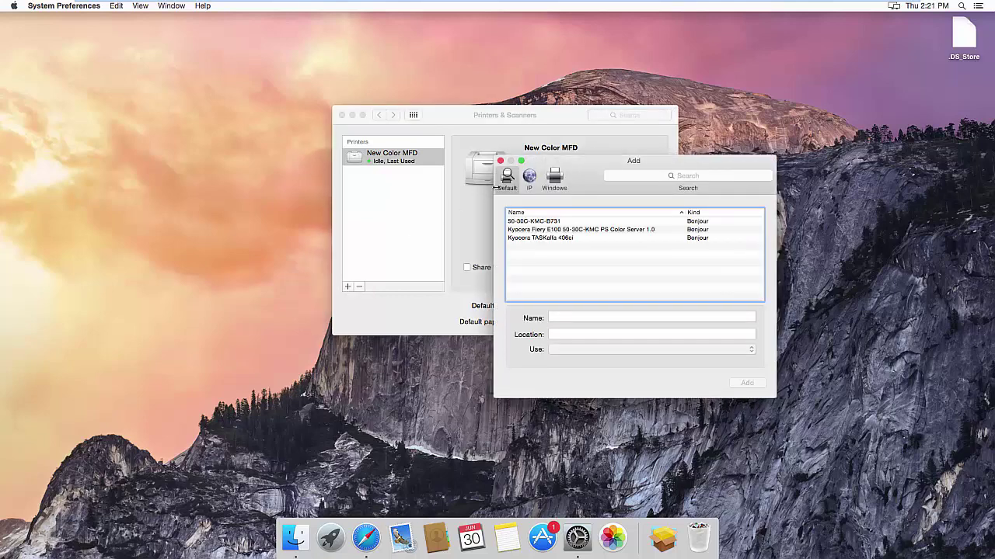
Add an IP printer at address 192.168.1.70 over Line Printer Daemon - LPD, naming it Taskalfa 406ci.
left_click(529, 179)
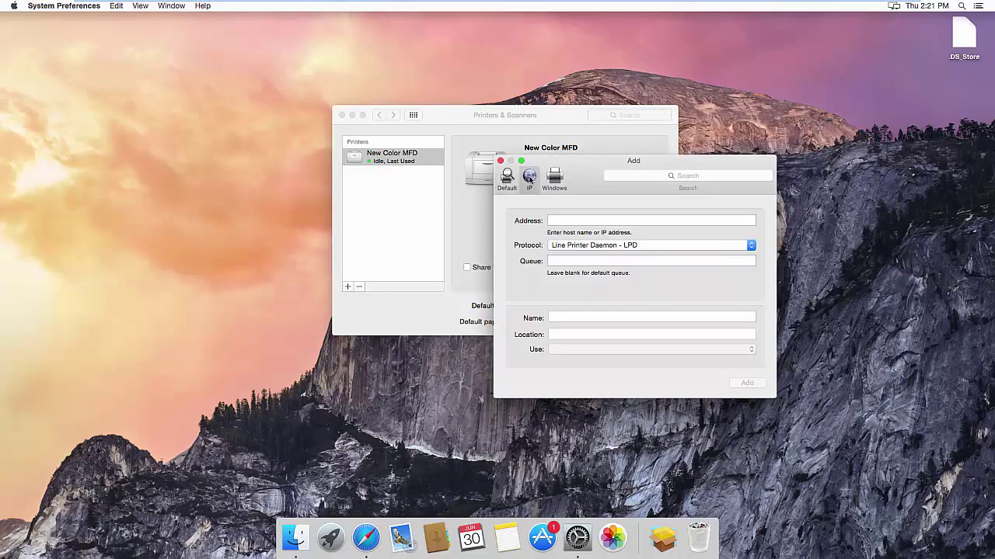
left_click(563, 219)
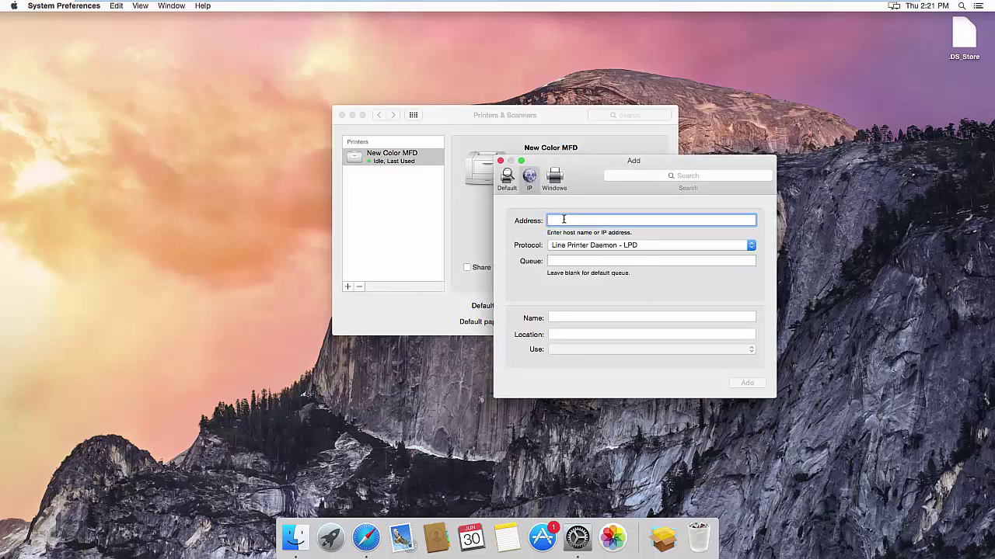
type("192.168.")
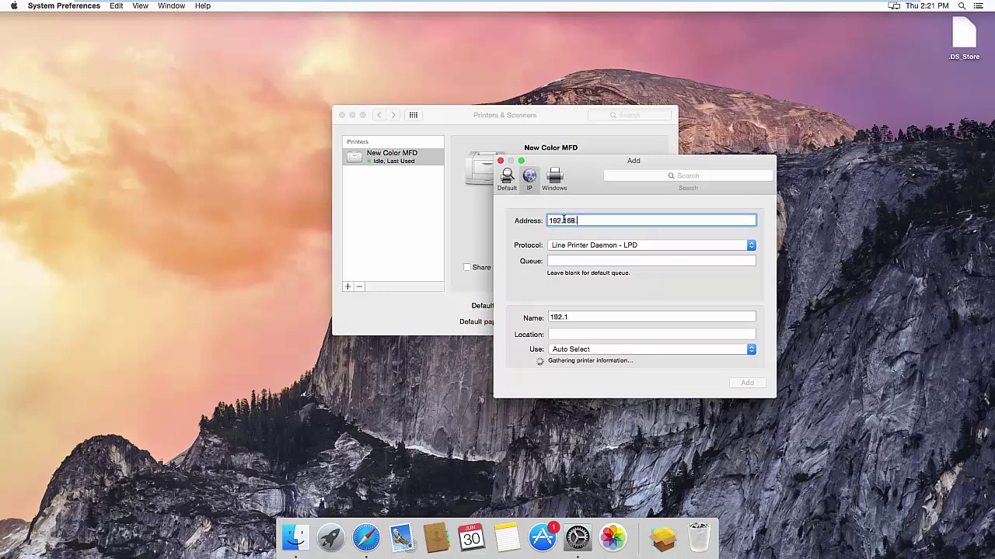
type("1.70")
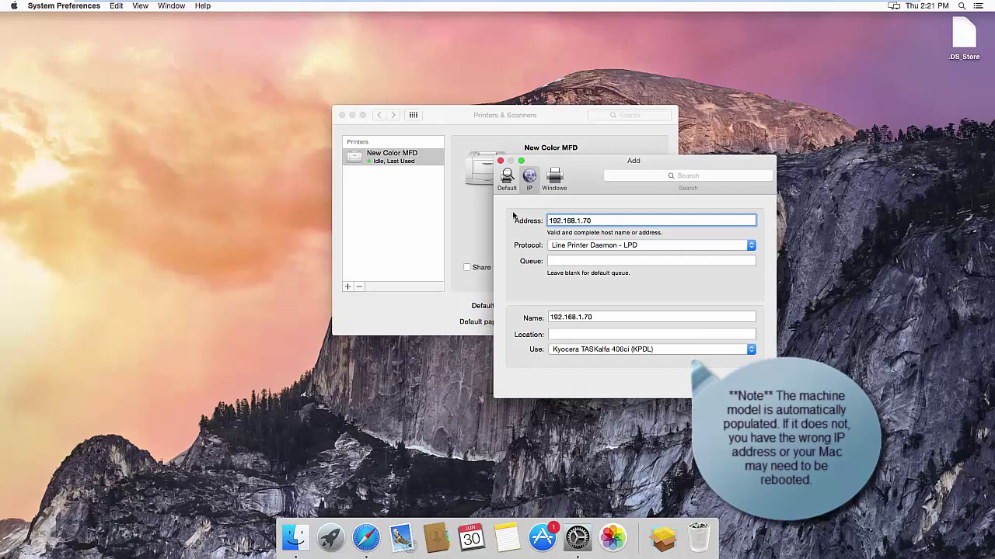
left_click_drag(600, 318, 450, 318)
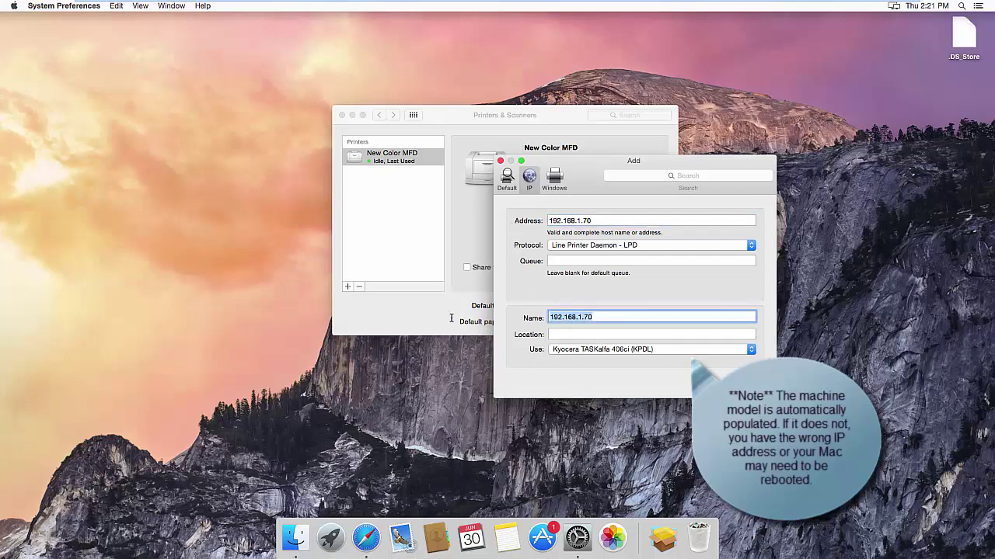
type("Taskalfa 406ci")
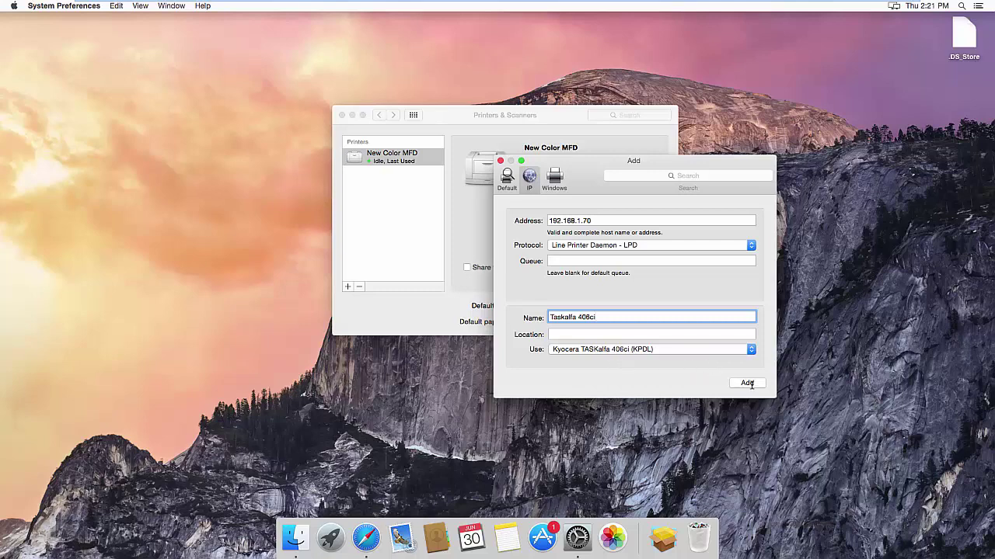
left_click(746, 383)
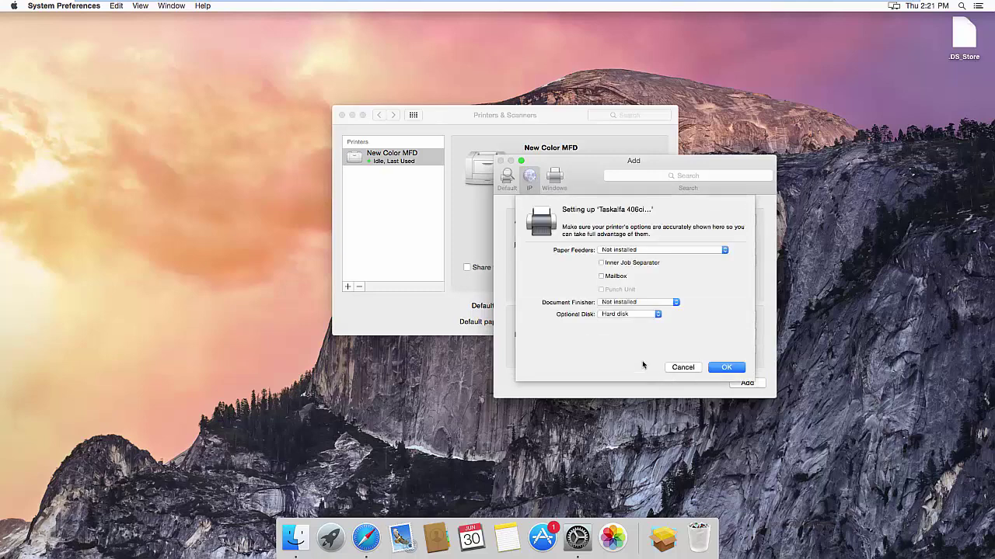
Set the printer's paper feeders to Cassettes 2 and its document finisher to Internal Finisher, and complete the setup.
left_click(655, 250)
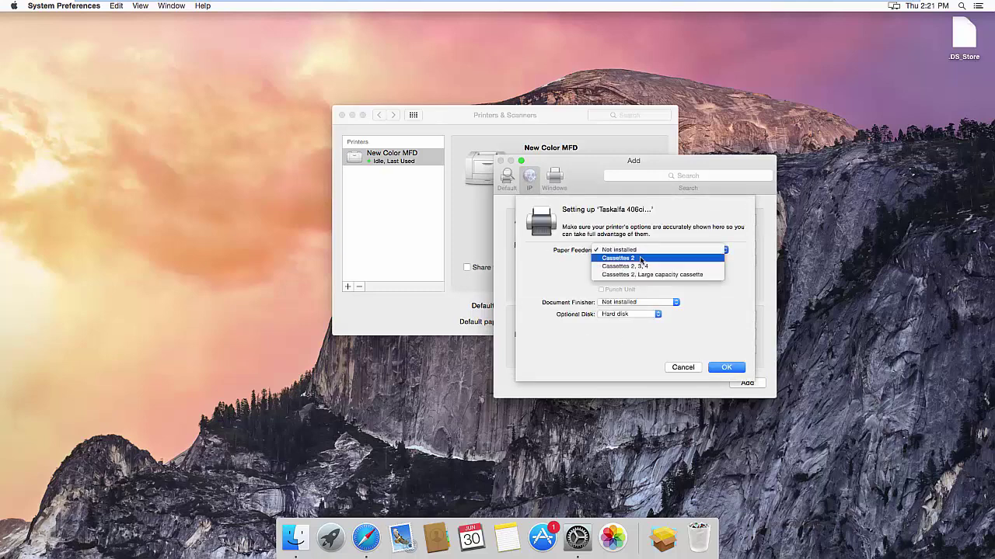
left_click(641, 260)
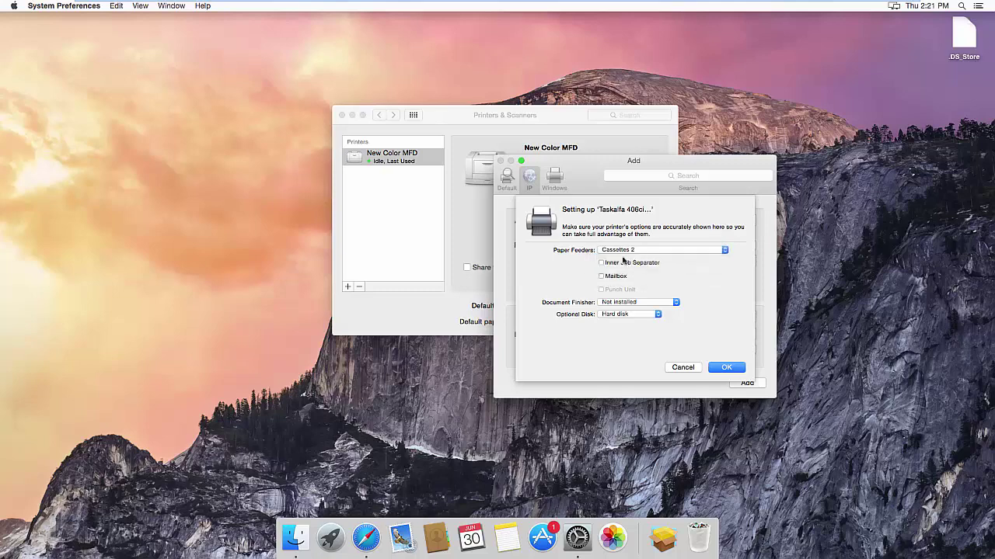
left_click(606, 307)
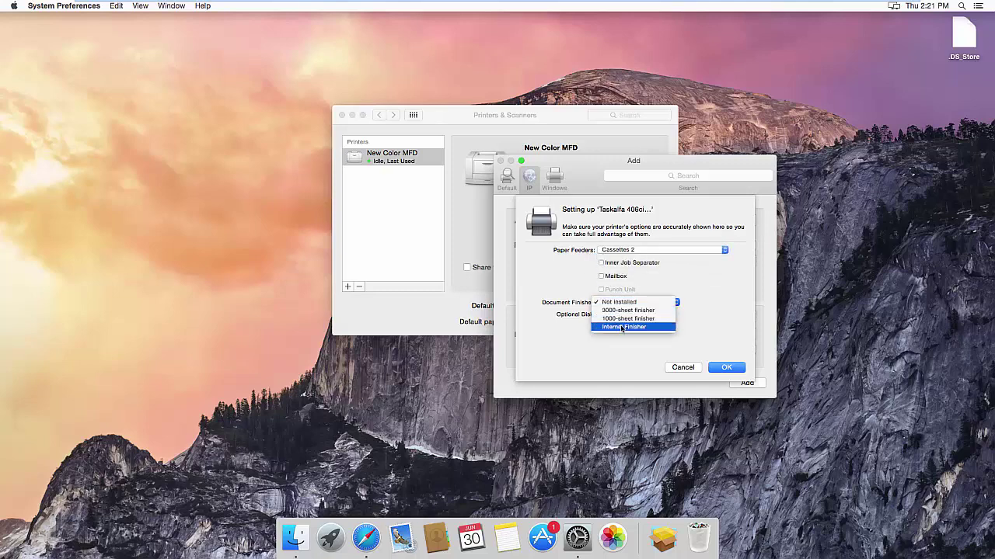
left_click(622, 311)
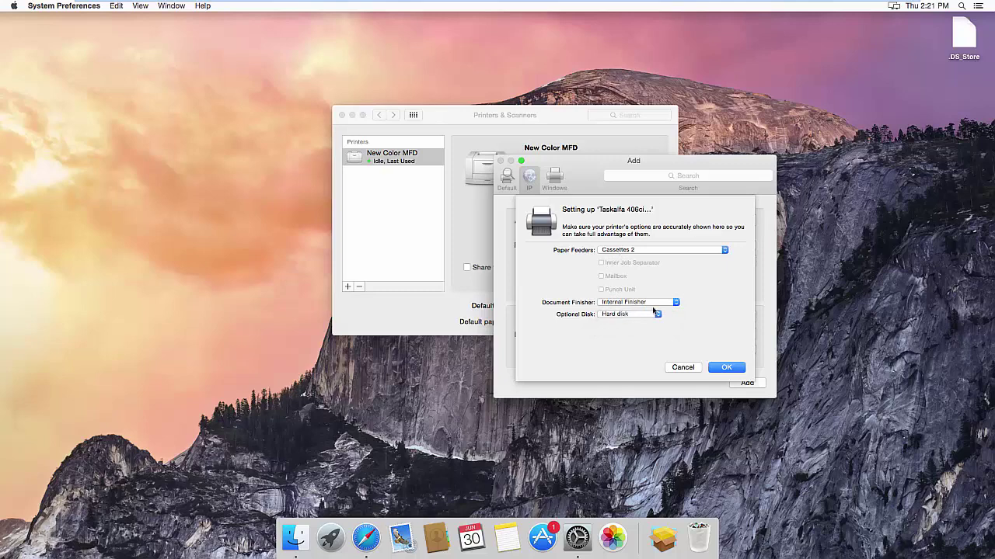
left_click(726, 368)
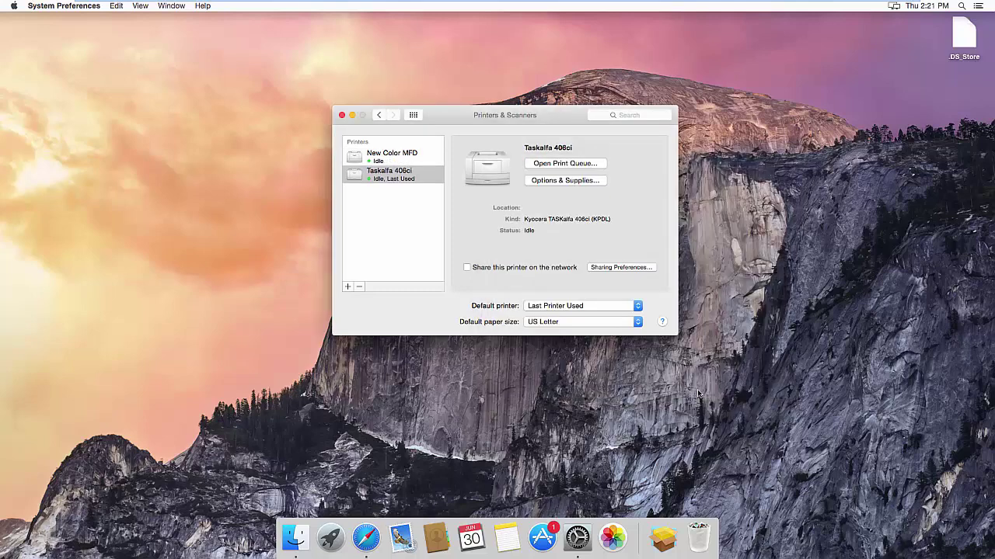